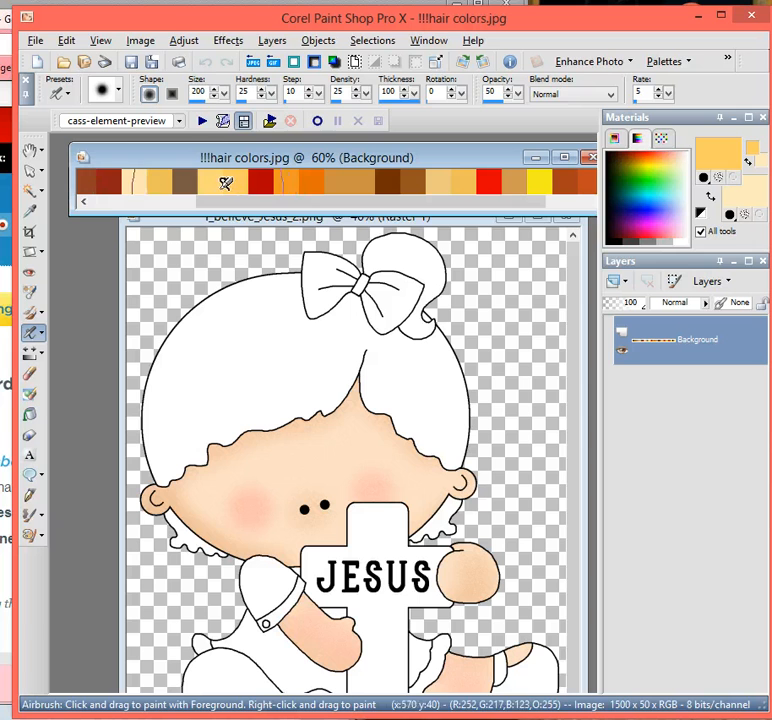
Set the background colour to the light blond R 253, G 221, B 143 (#fddd8f) as the hair highlight shade.
drag(240, 205, 258, 205)
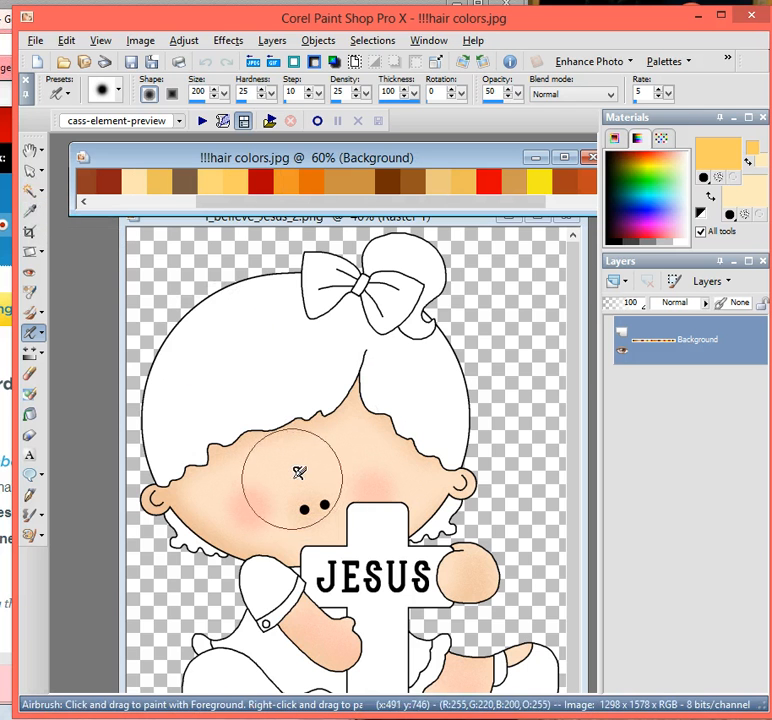
click(33, 210)
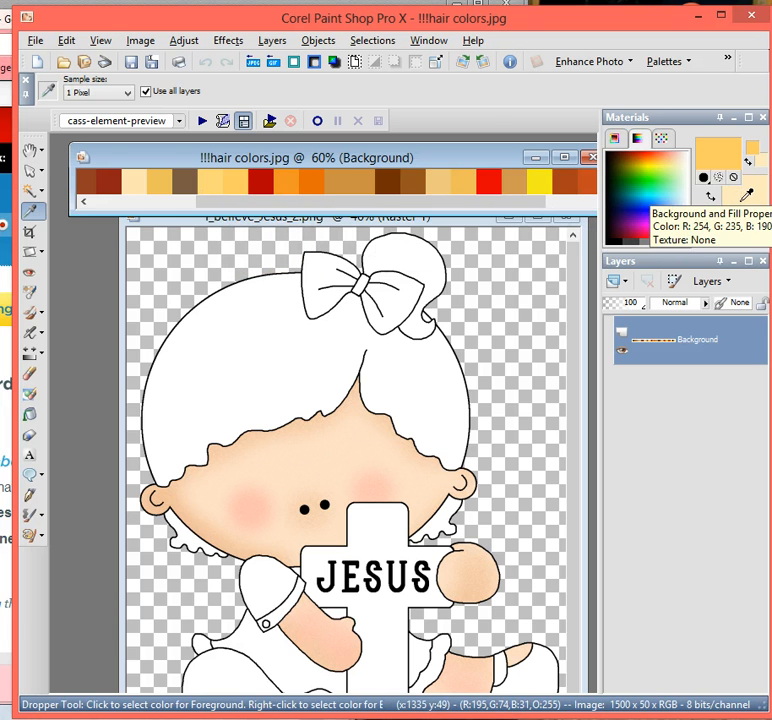
click(748, 152)
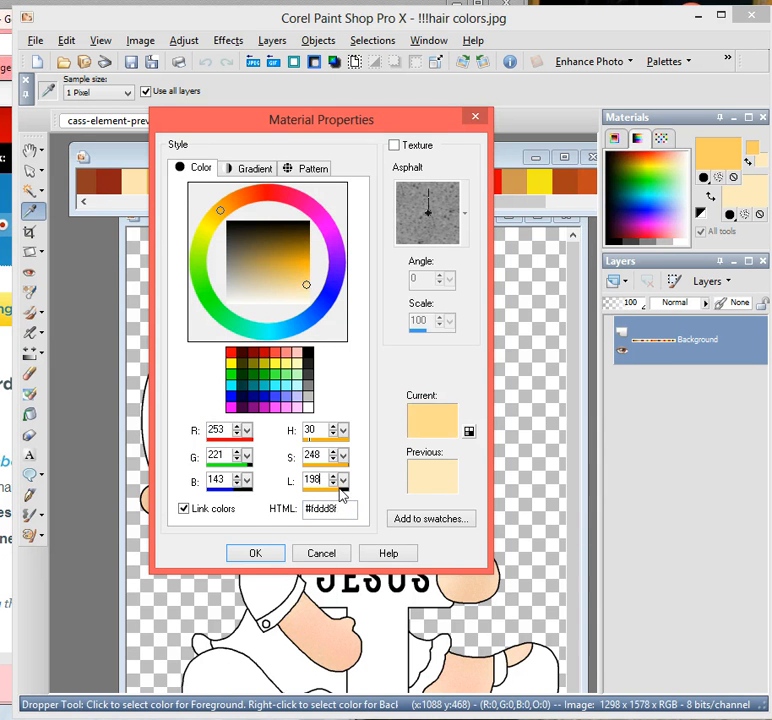
click(268, 553)
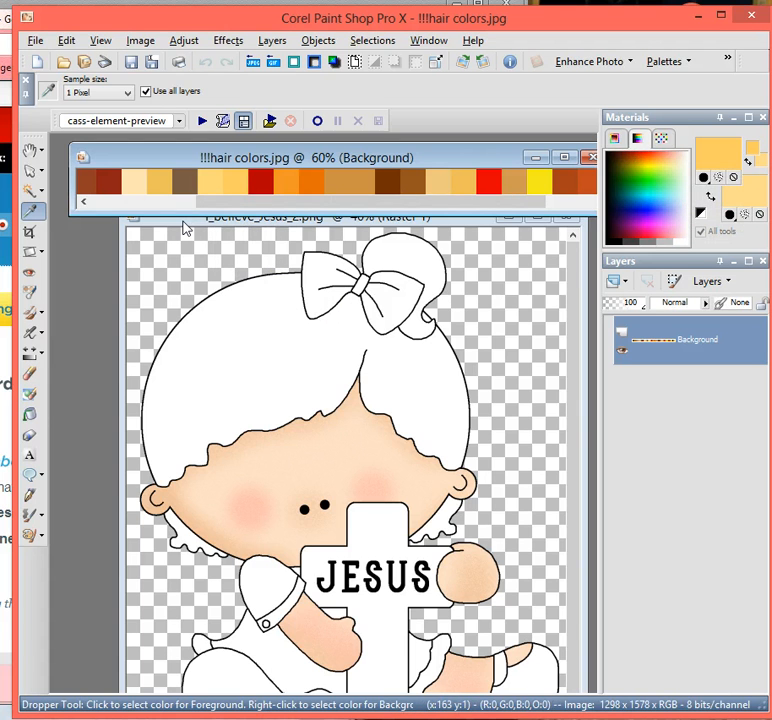
Select all the doll's white hair areas with the Magic Wand, including the bun and lower curls but not the bow.
drag(200, 217, 193, 156)
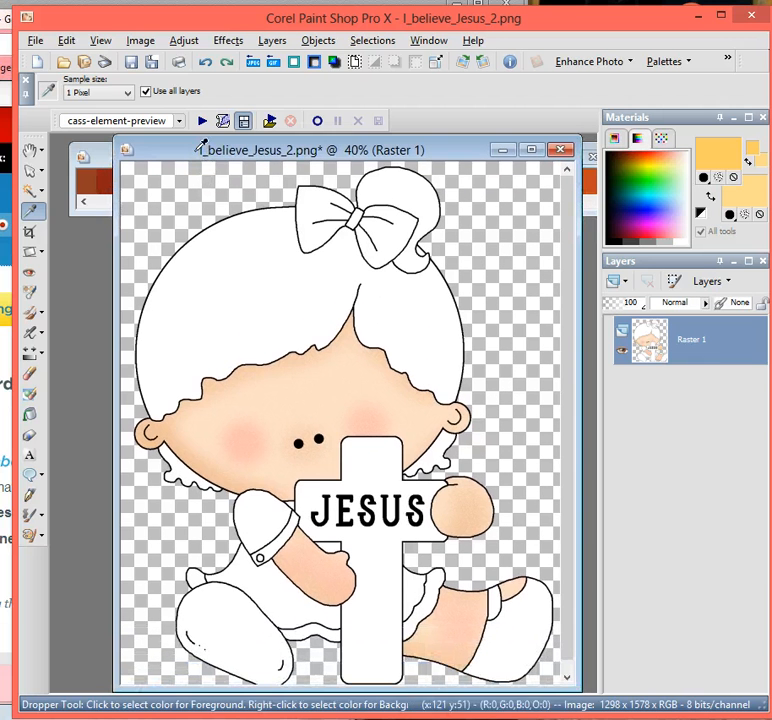
click(34, 195)
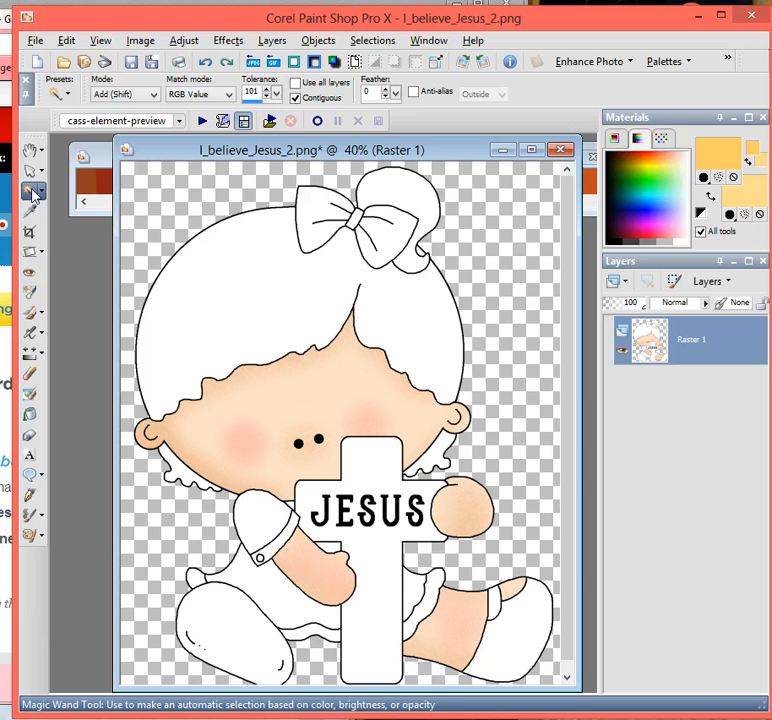
click(258, 290)
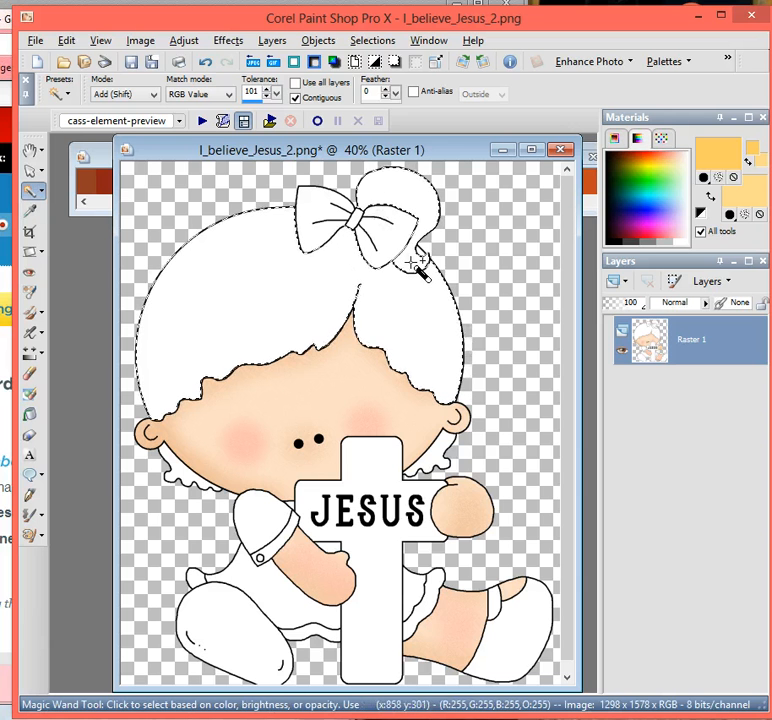
scroll(415, 322, up, 4)
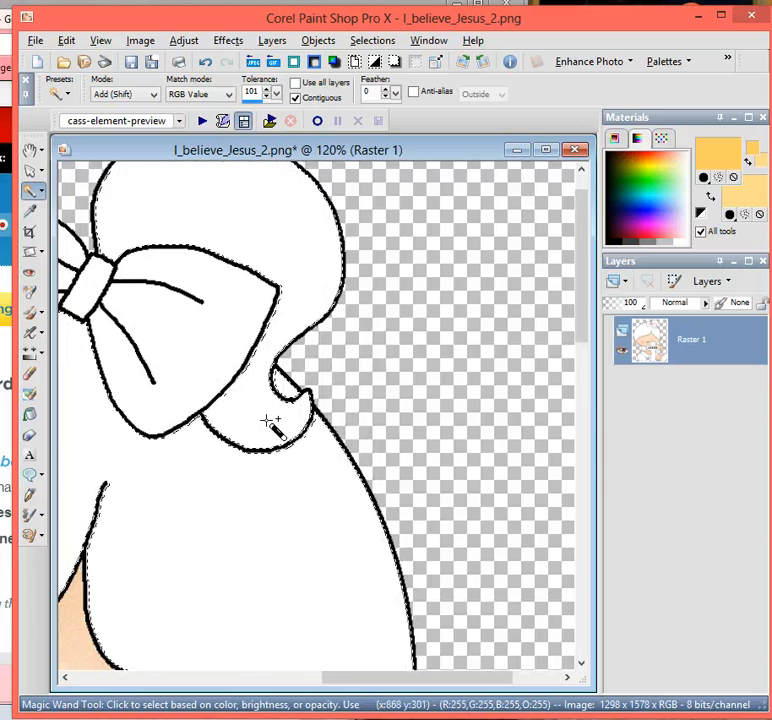
scroll(271, 424, down, 3)
scroll(201, 477, up, 1)
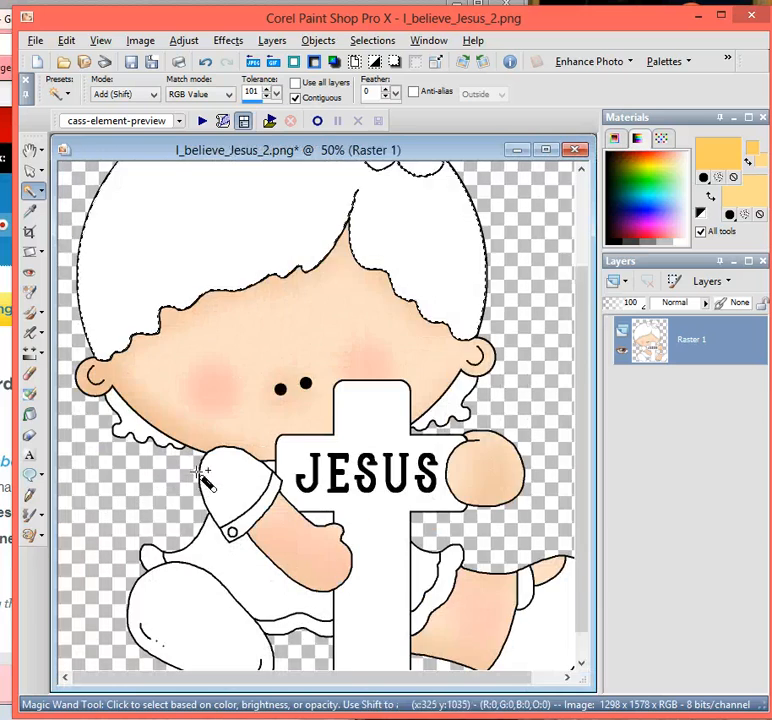
scroll(200, 477, up, 1)
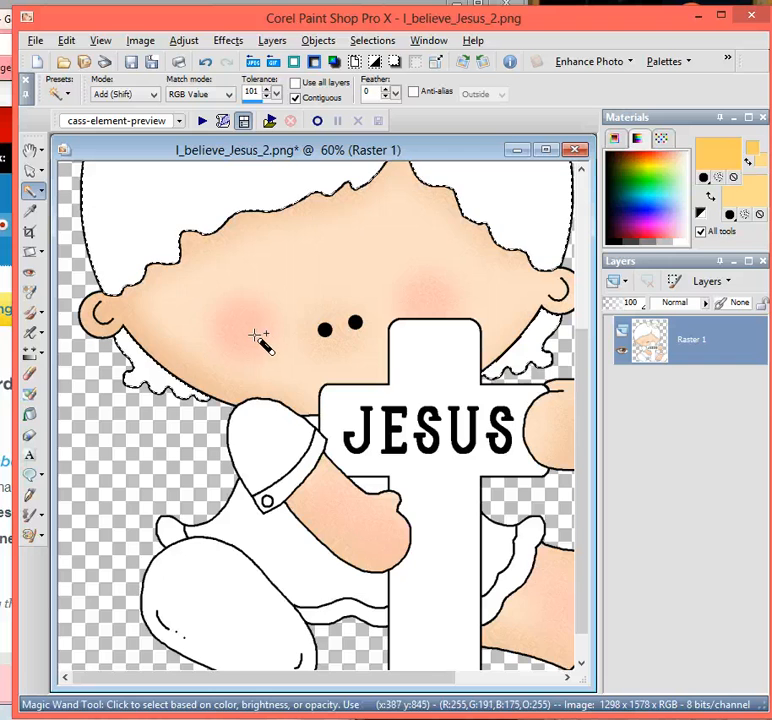
scroll(258, 337, down, 2)
scroll(175, 351, down, 1)
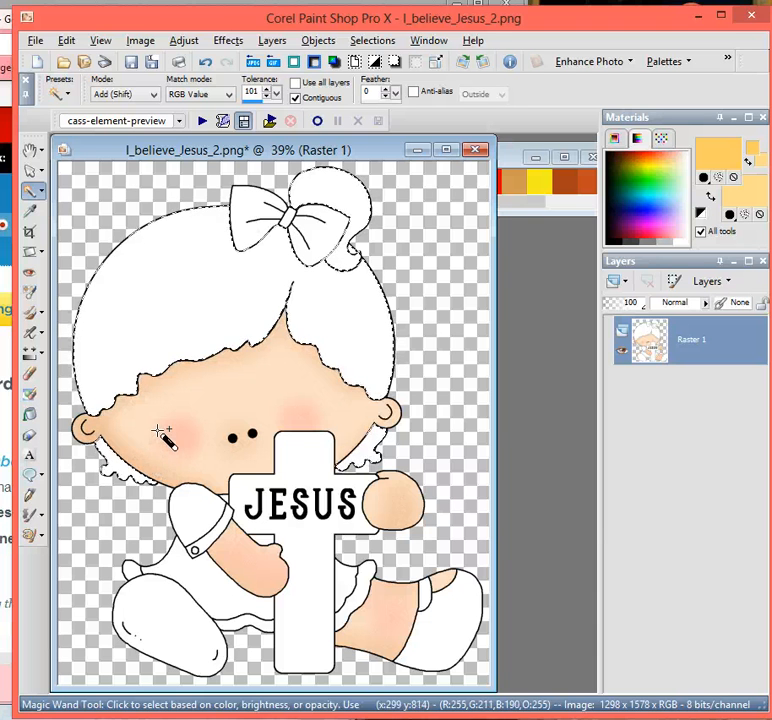
Flood-fill the selected hair with the golden foreground colour.
click(33, 416)
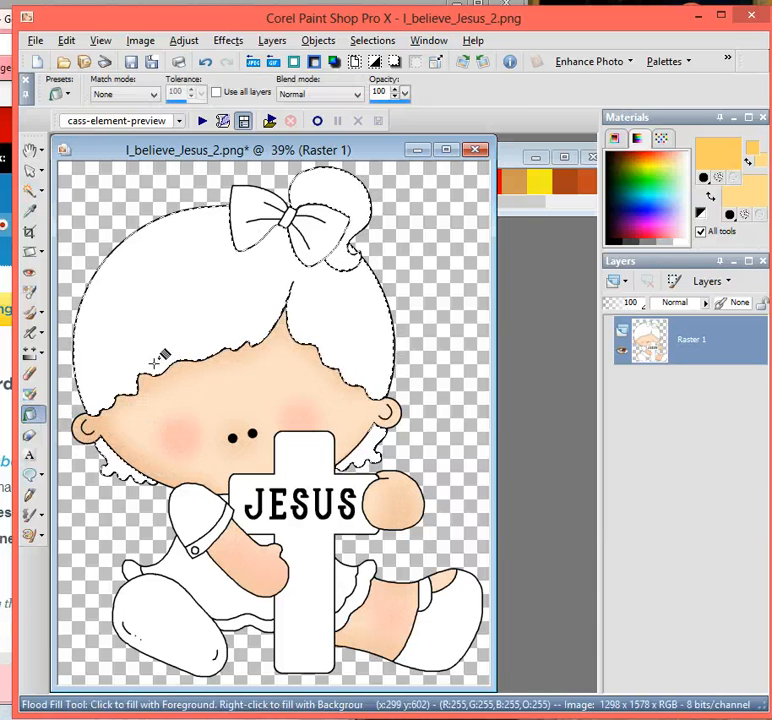
click(202, 319)
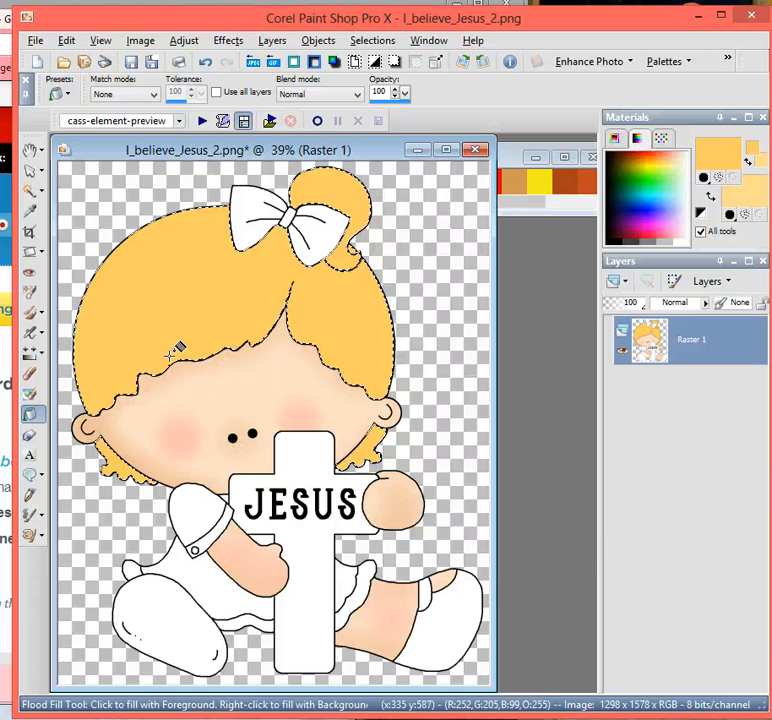
drag(195, 160, 260, 161)
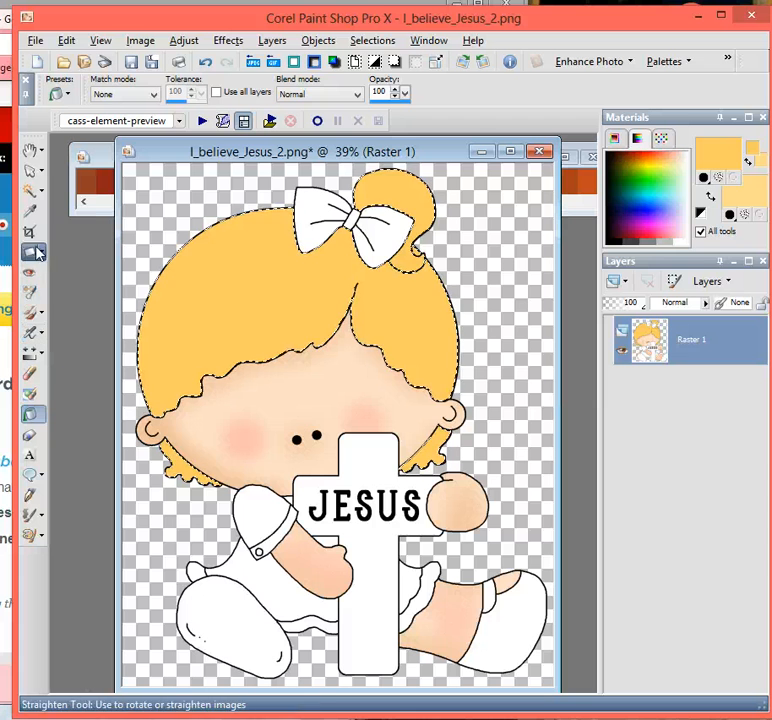
Activate the Airbrush and add a new raster layer with default settings above the doll.
click(35, 333)
click(33, 333)
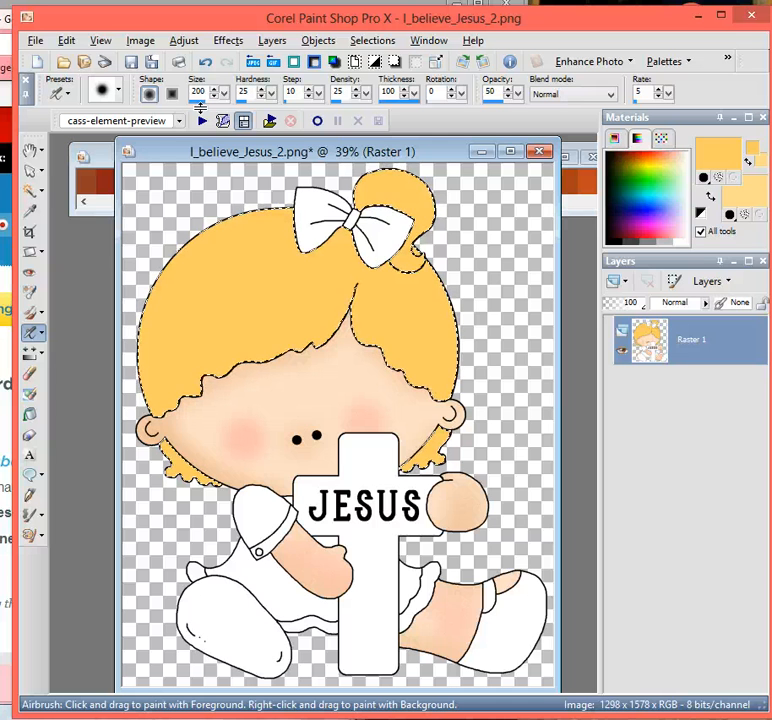
click(617, 285)
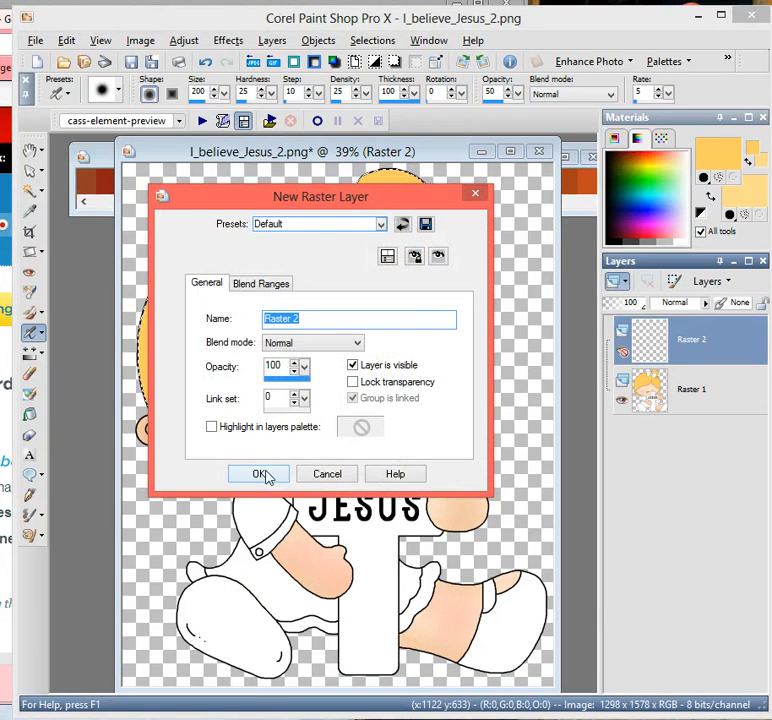
click(262, 474)
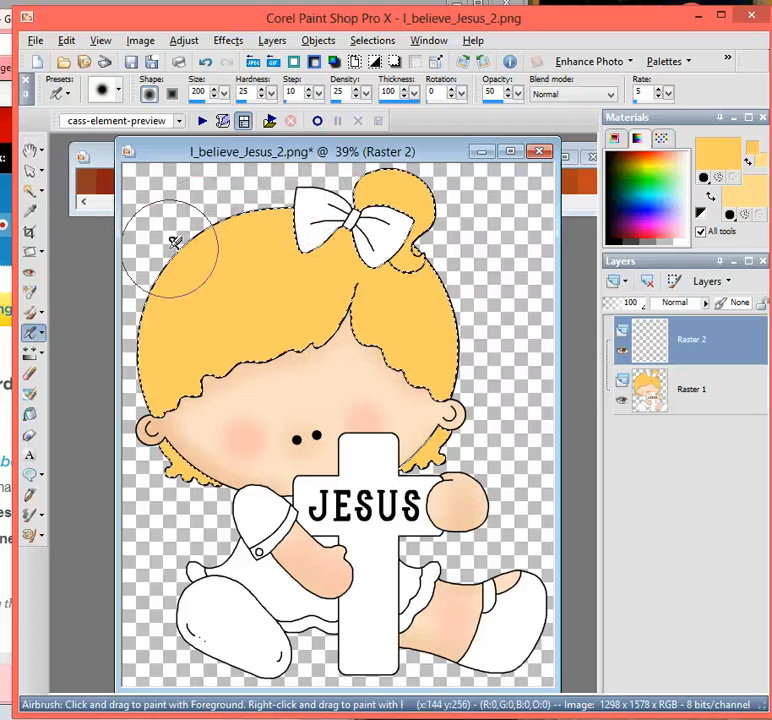
Airbrush the light blond background colour along the edges of the hair, the parting, the bun and the lower curls.
scroll(252, 235, up, 2)
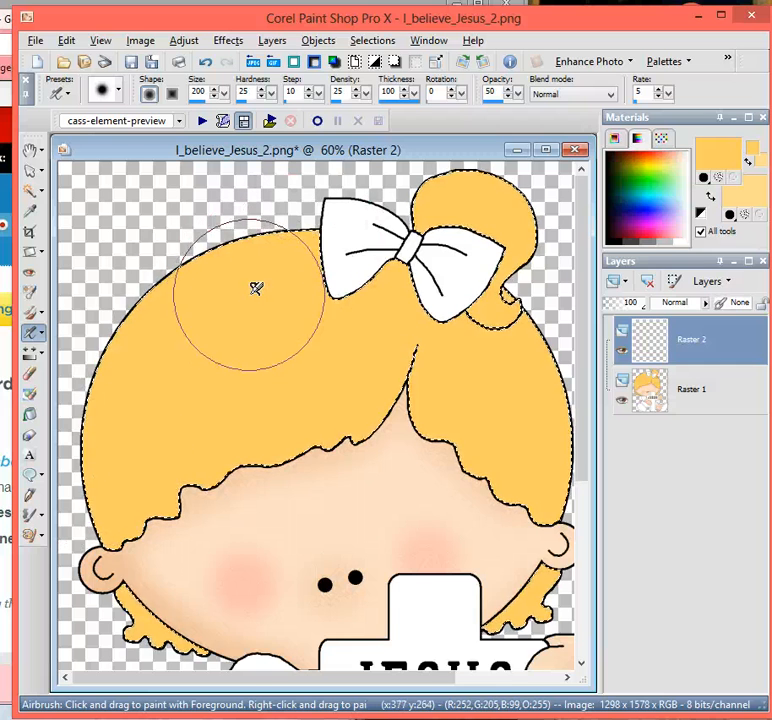
scroll(255, 289, down, 1)
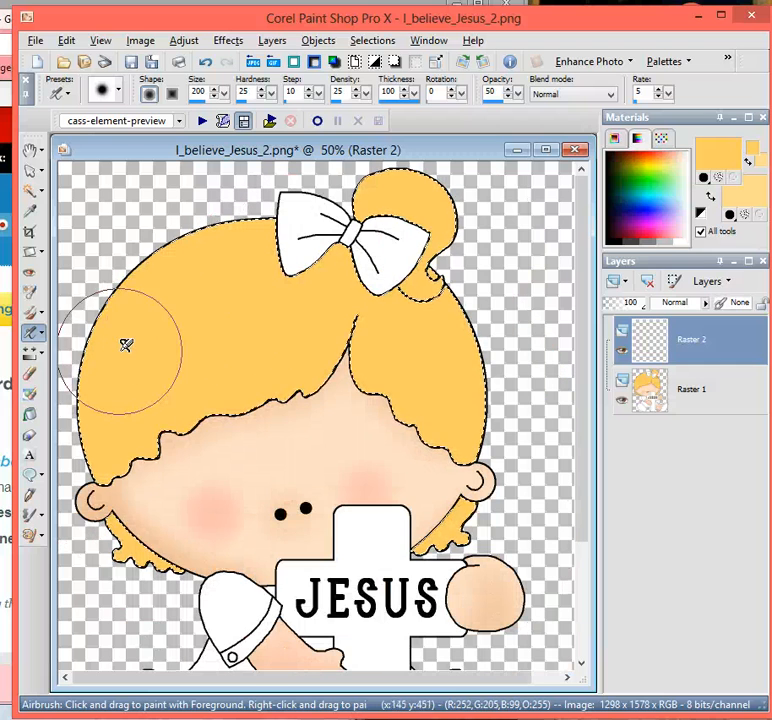
scroll(190, 336, down, 1)
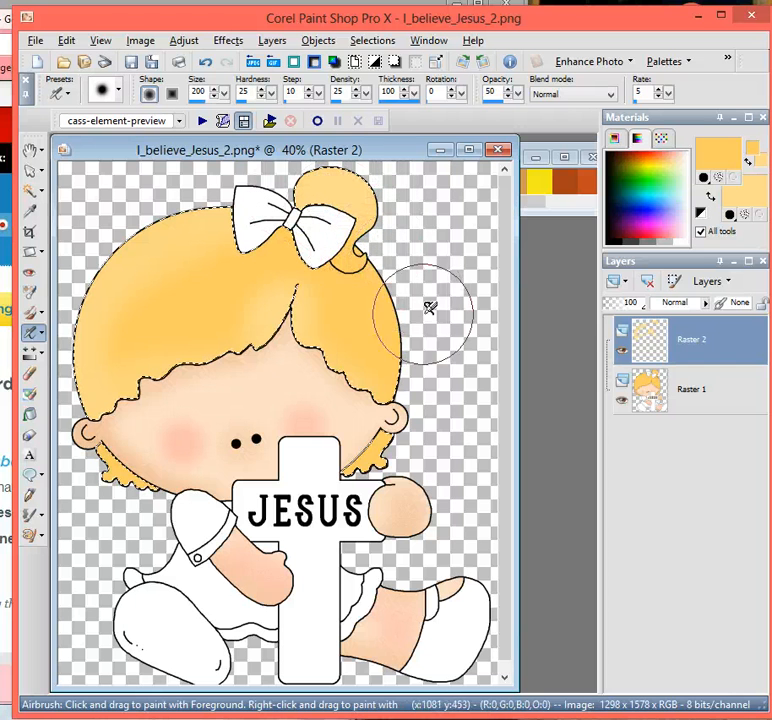
drag(430, 307, 424, 343)
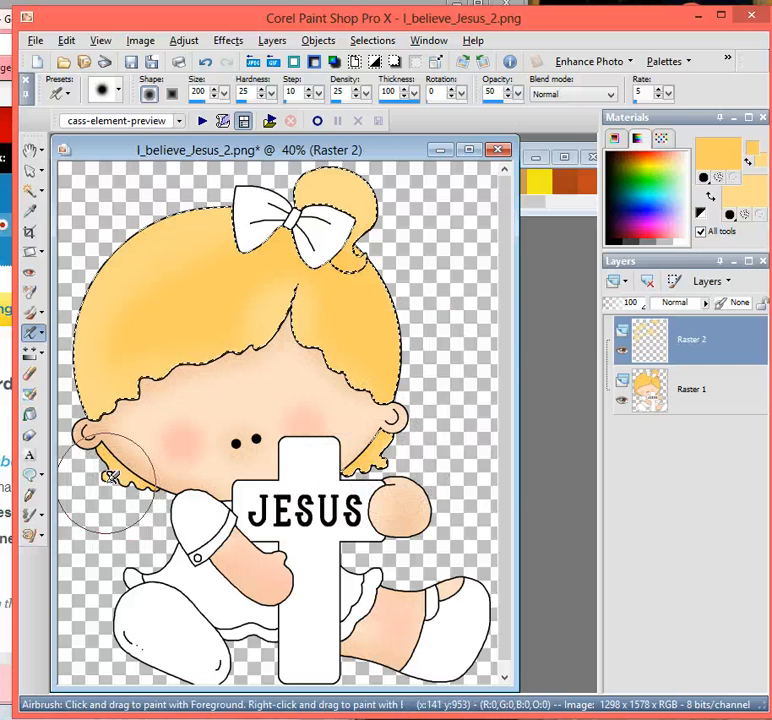
scroll(206, 404, up, 1)
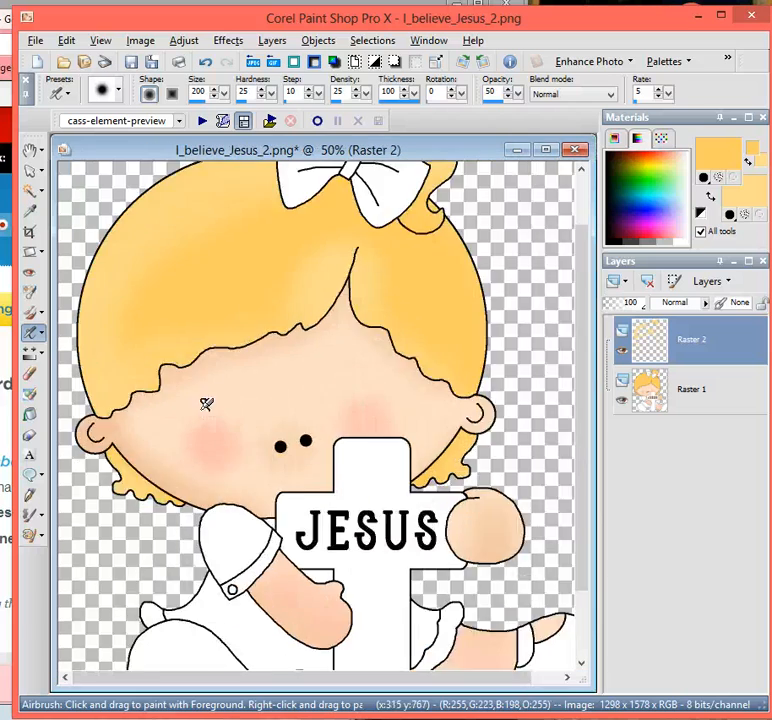
scroll(206, 404, up, 3)
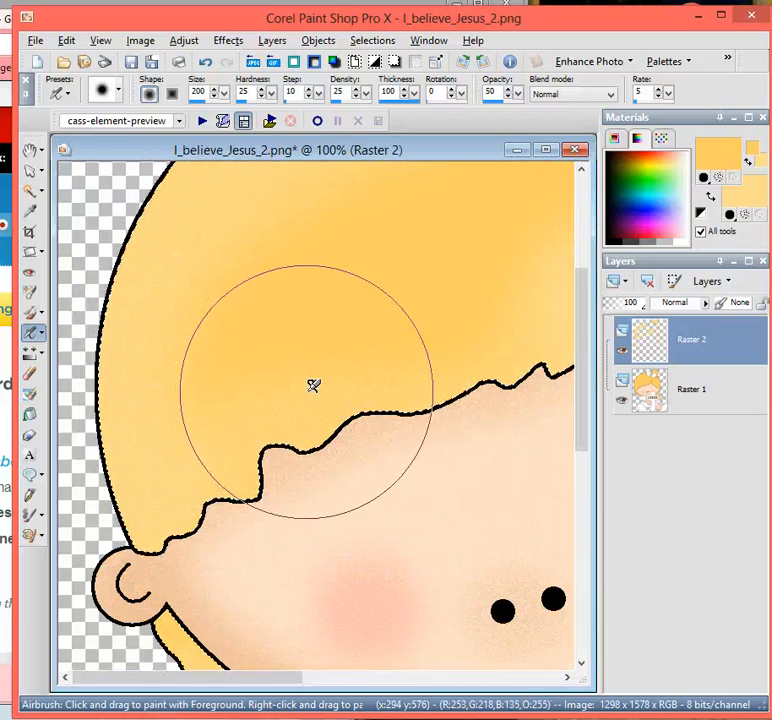
scroll(295, 385, down, 3)
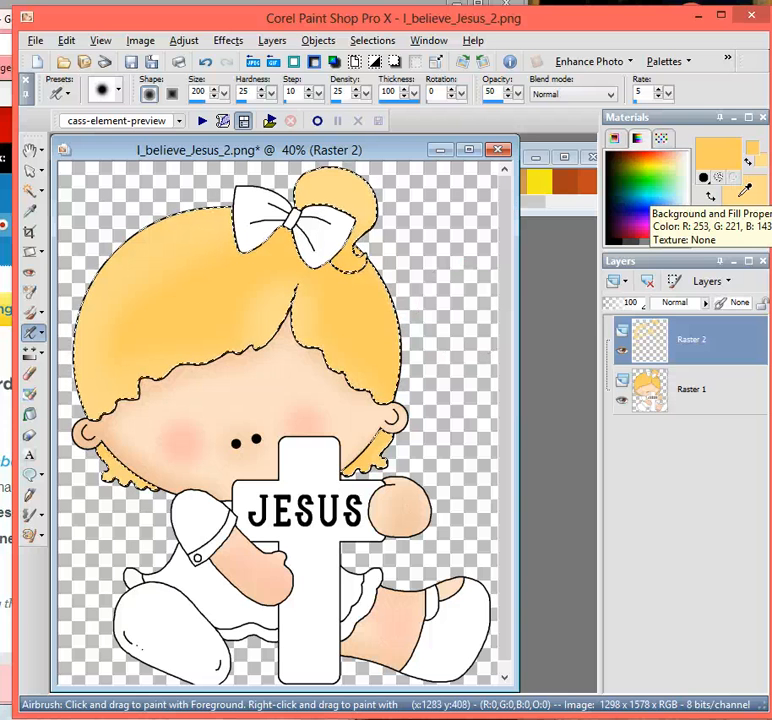
mouse_move(400, 215)
mouse_down()
mouse_move(420, 360)
mouse_move(372, 378)
mouse_up()
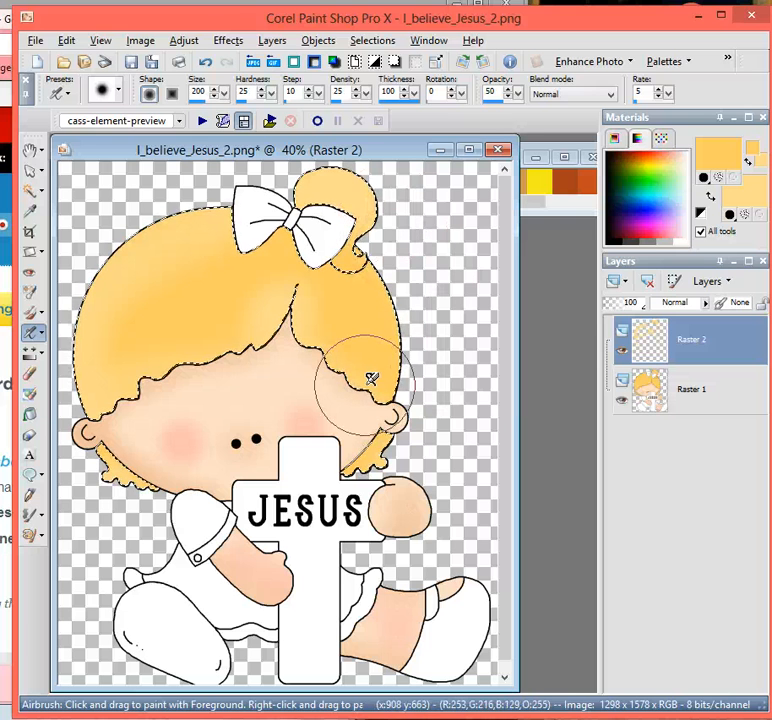
drag(272, 153, 326, 158)
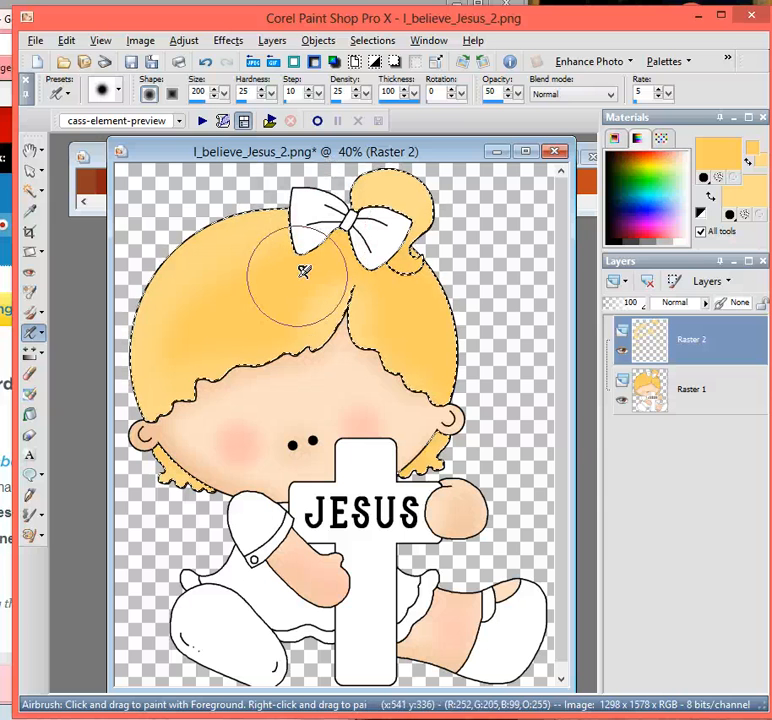
Apply a Gaussian Blur with radius 15.00 to the hair shading layer and reduce its opacity to 83.
click(184, 40)
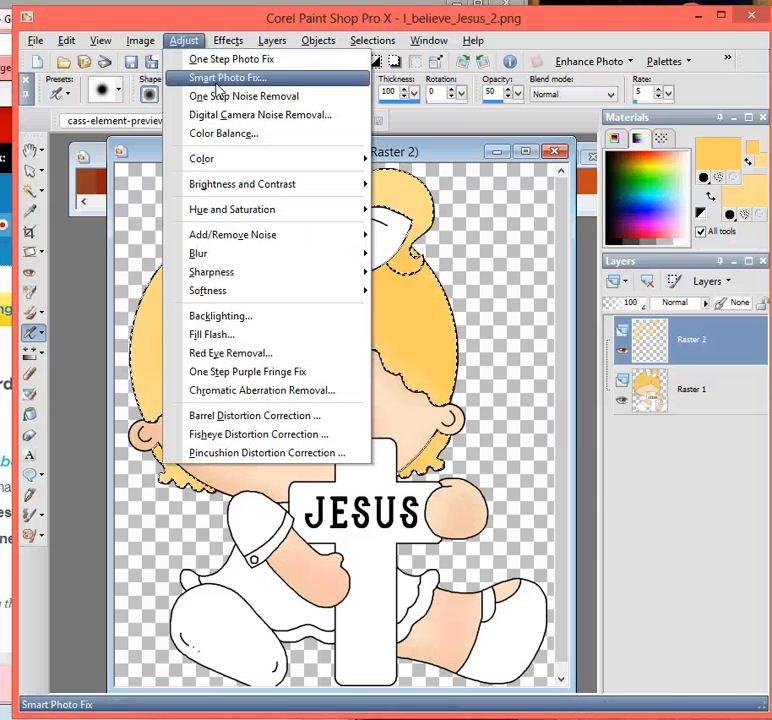
mouse_move(270, 258)
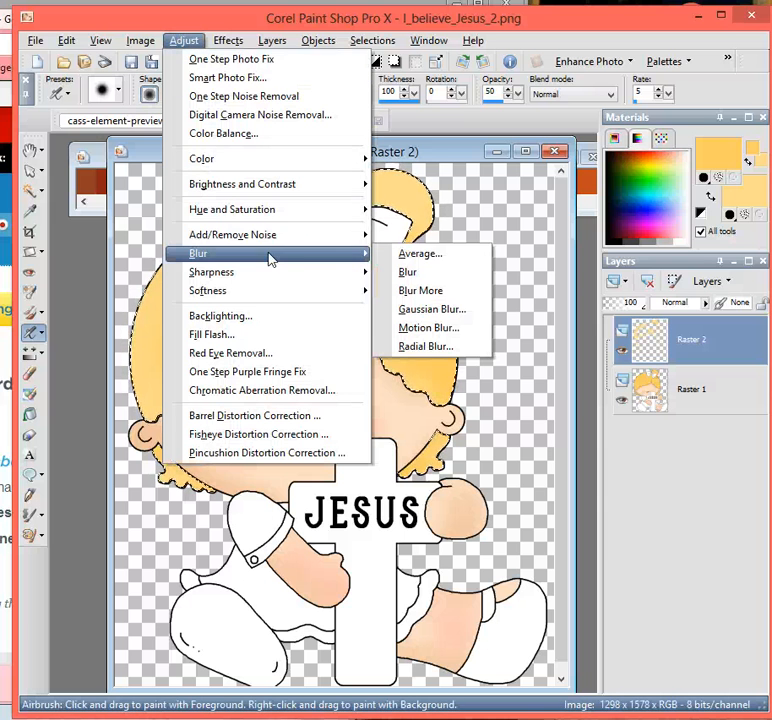
click(410, 311)
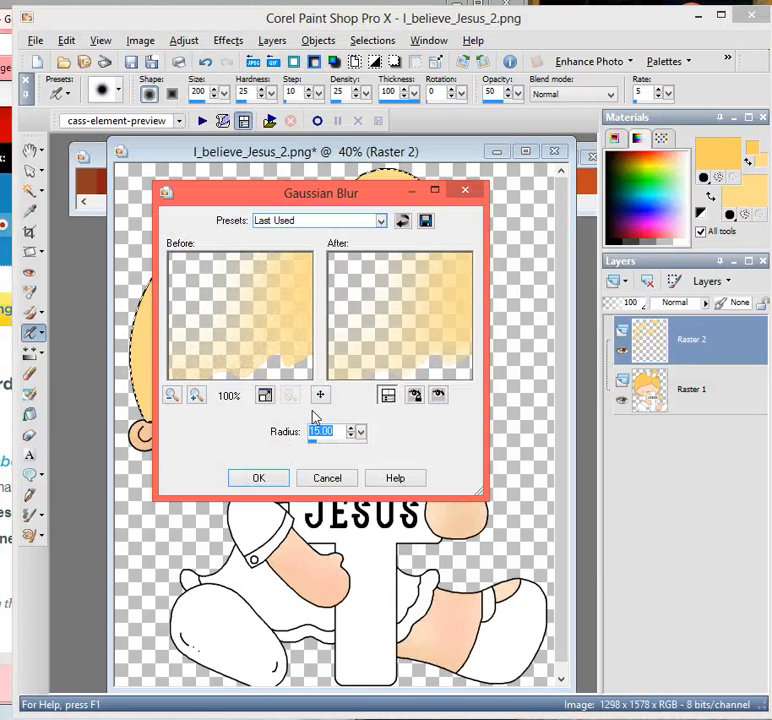
click(258, 480)
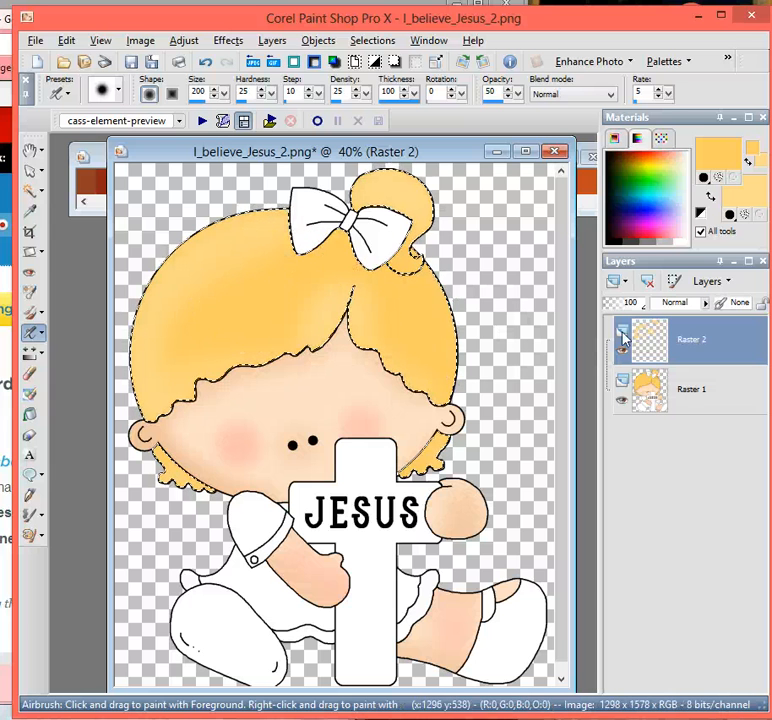
mouse_move(650, 302)
mouse_down()
mouse_move(627, 308)
mouse_move(638, 310)
mouse_up()
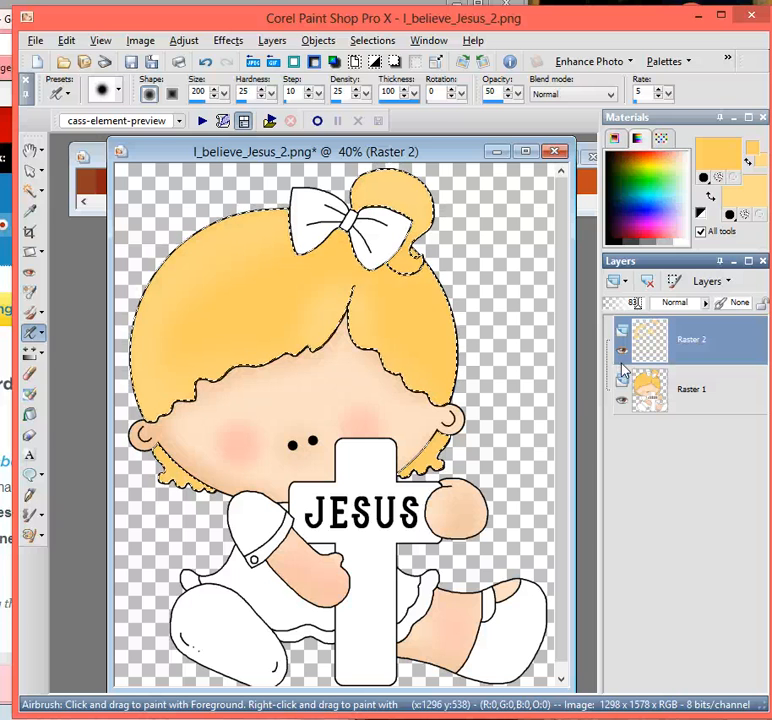
right_click(651, 350)
mouse_move(593, 305)
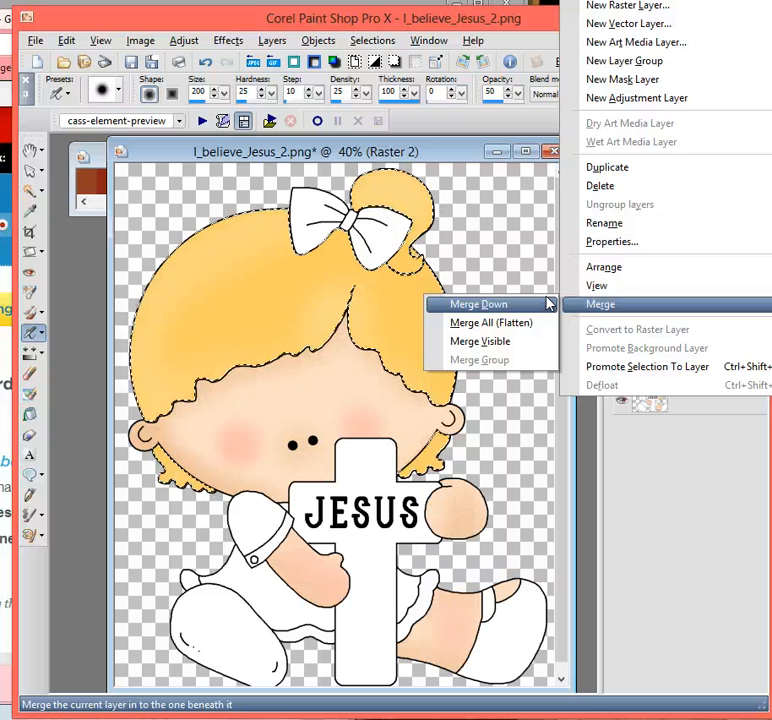
click(240, 152)
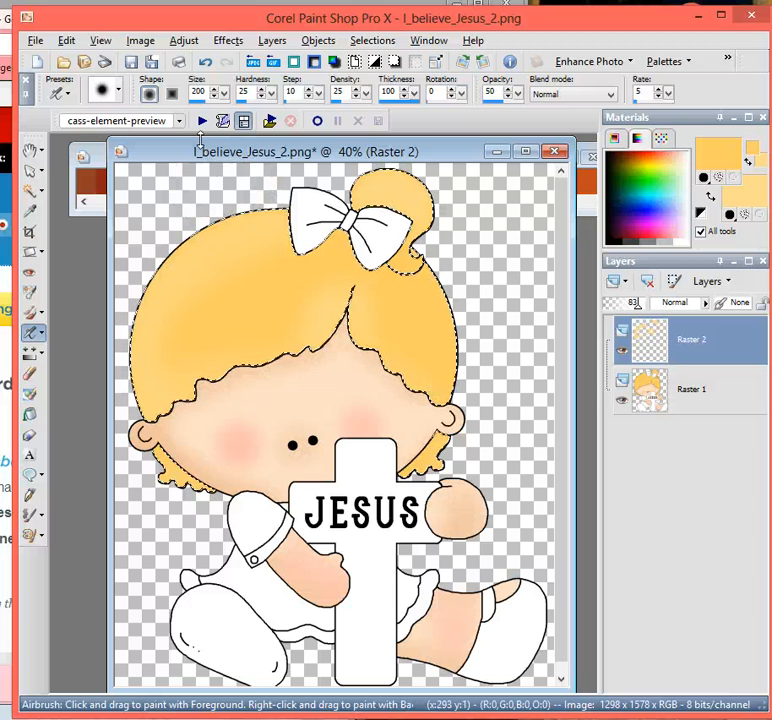
click(185, 43)
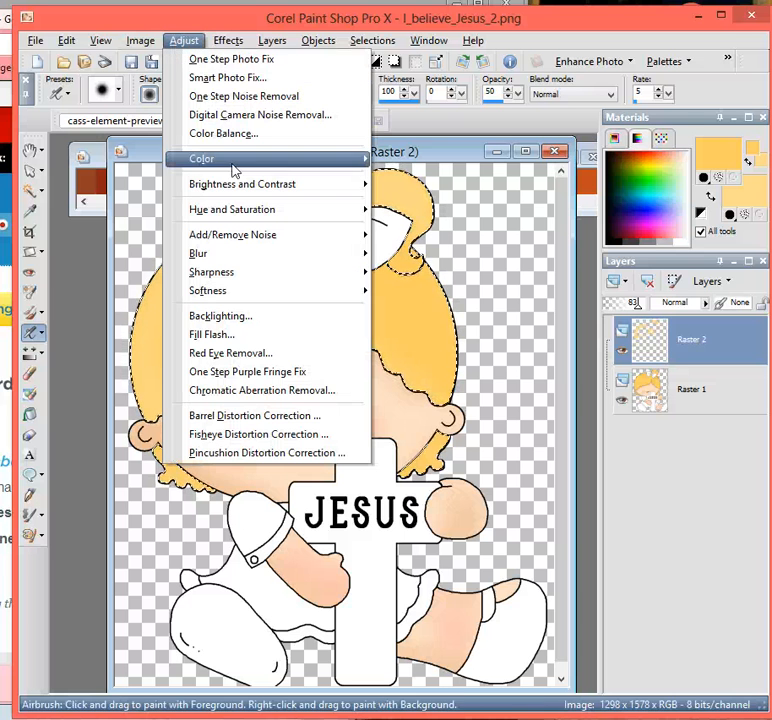
mouse_move(236, 252)
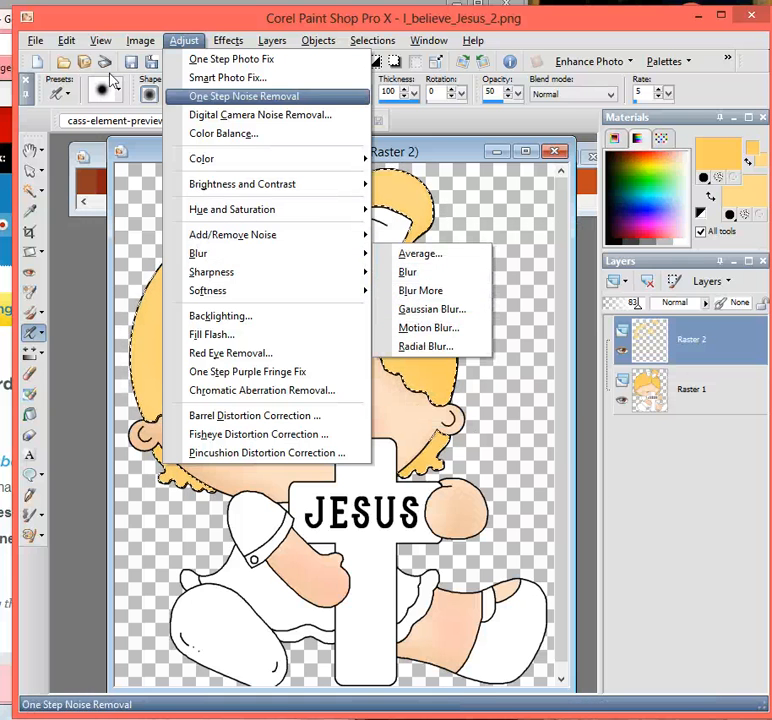
Merge the visible layers so the hair shading and the doll form a single layer.
mouse_move(64, 40)
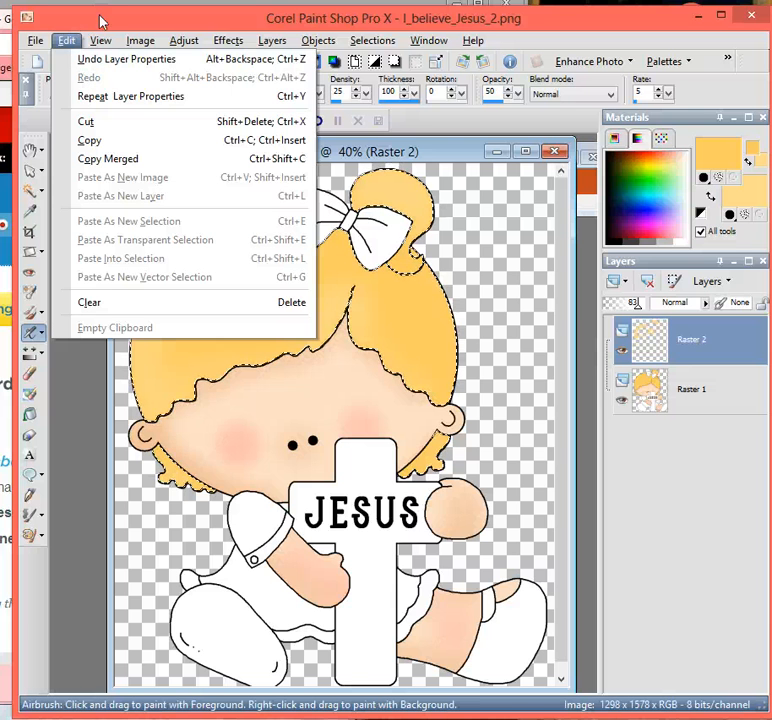
click(100, 20)
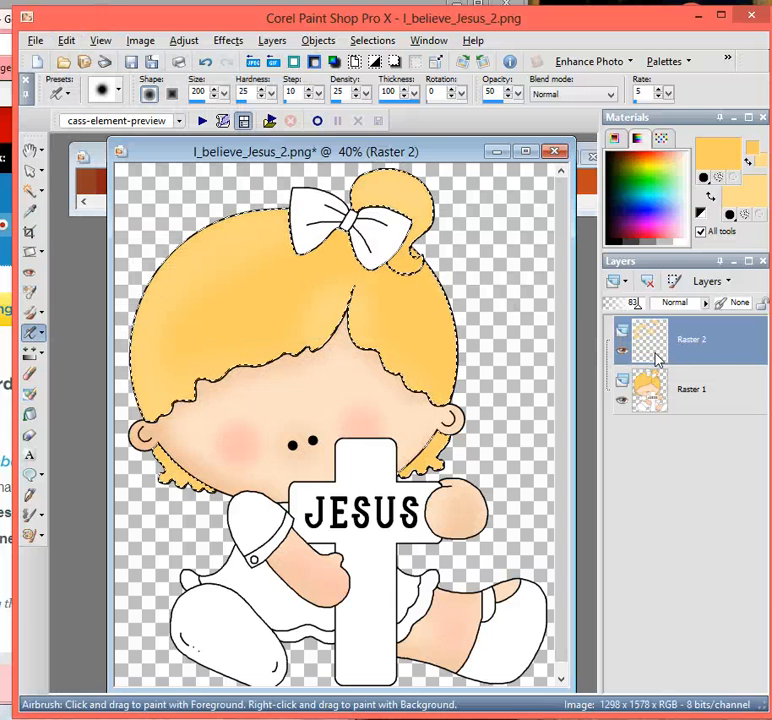
mouse_move(645, 345)
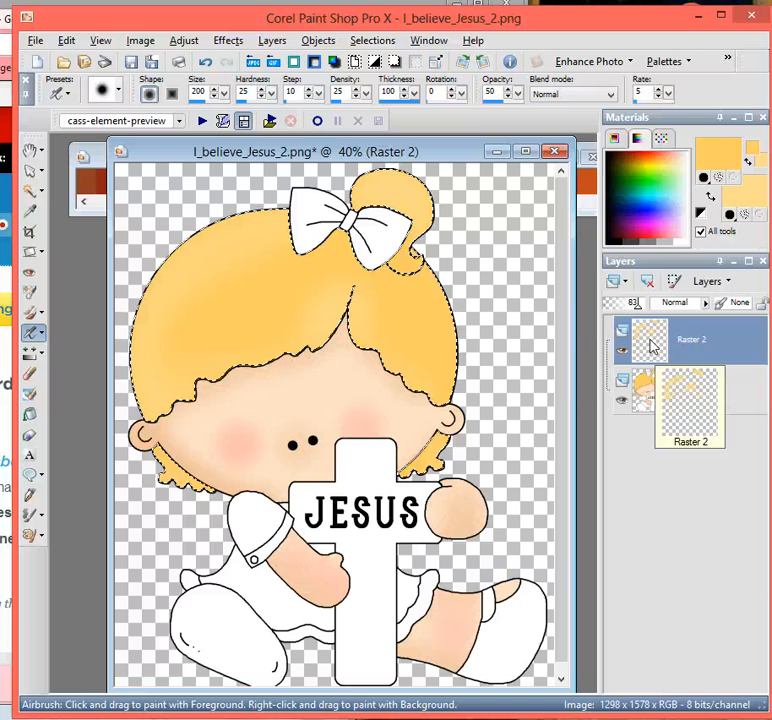
right_click(645, 345)
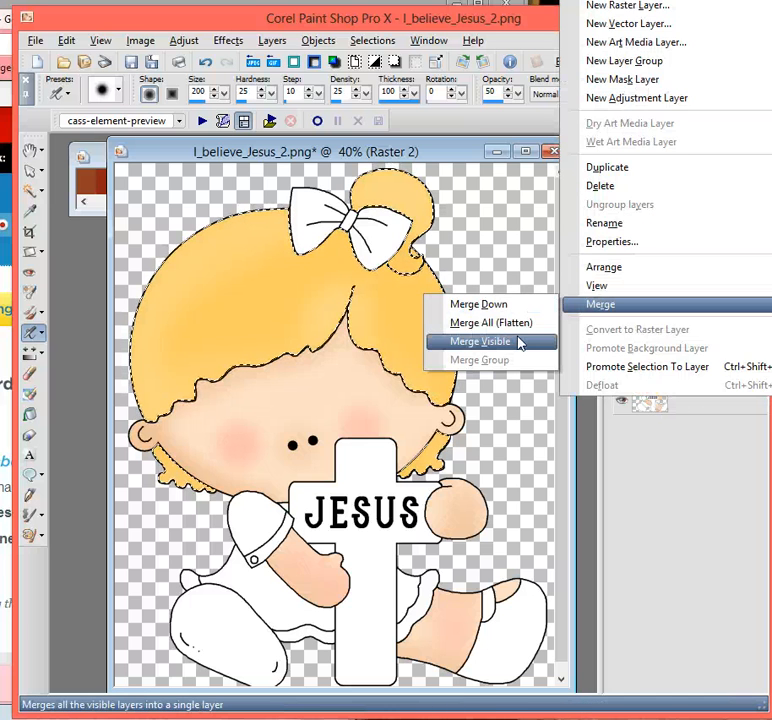
click(516, 341)
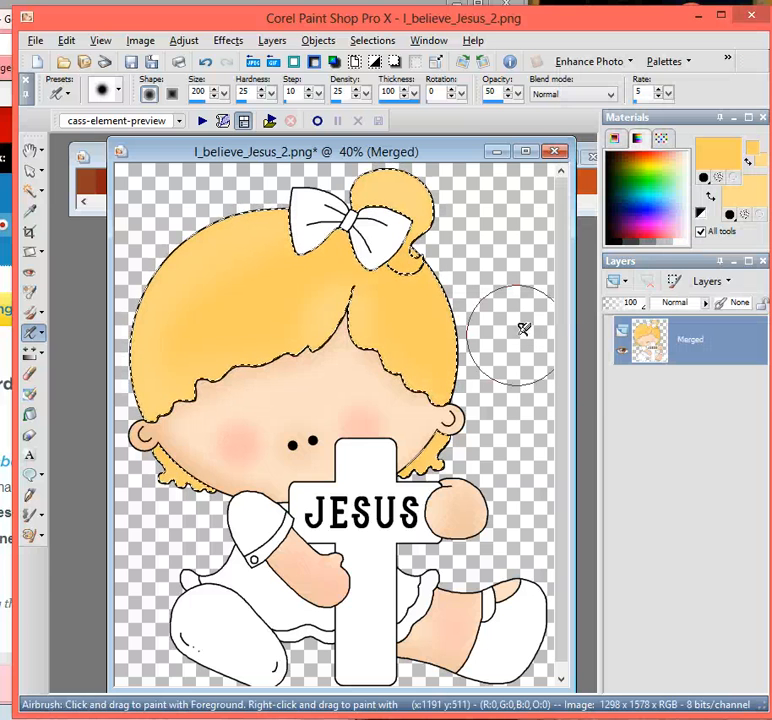
Add 5% Gaussian noise, not monochrome, to the selected hair and clear the selection.
click(184, 41)
mouse_move(275, 240)
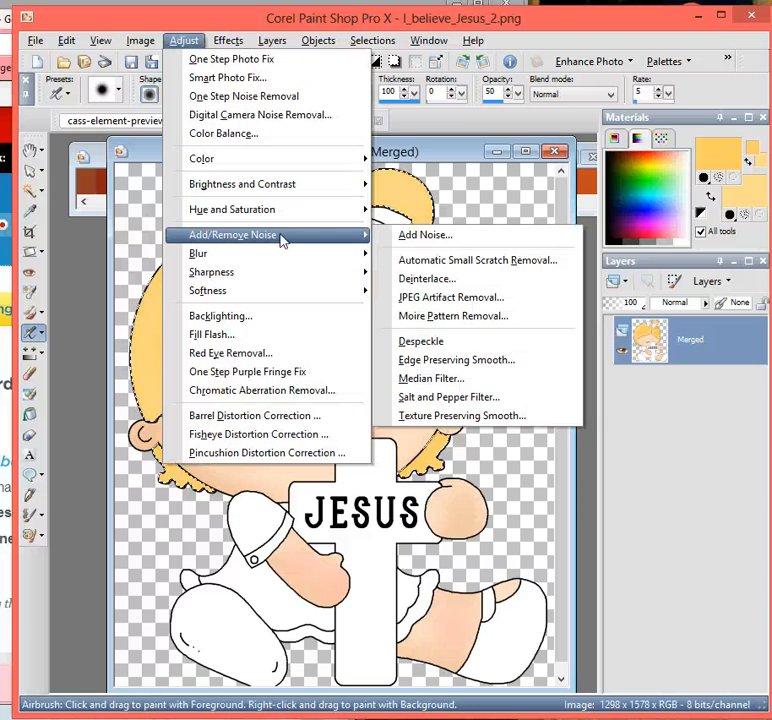
click(412, 240)
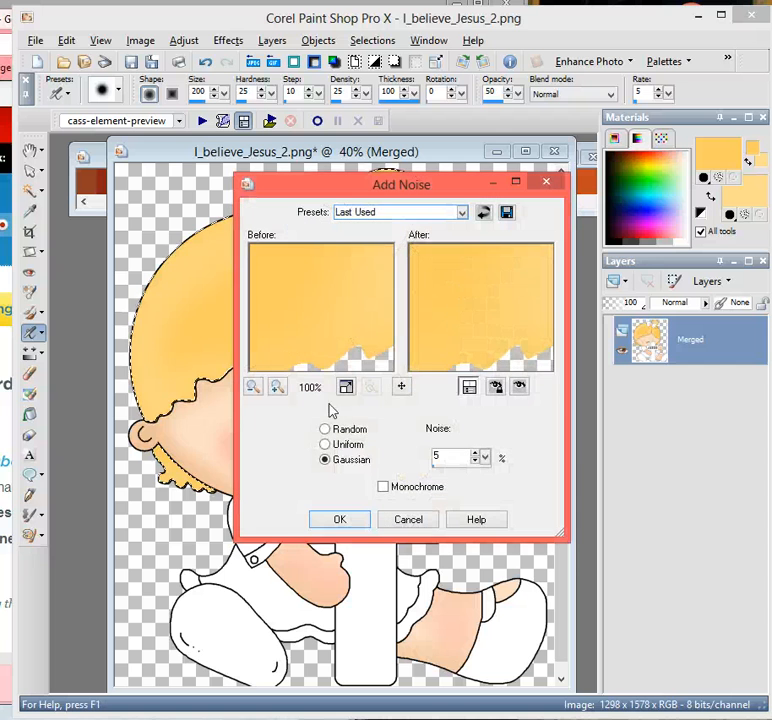
click(338, 521)
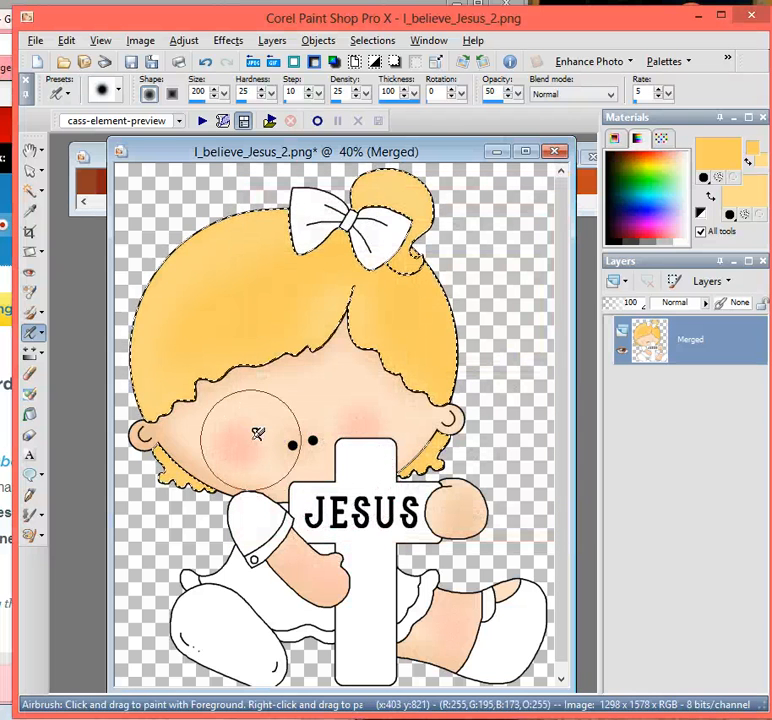
click(372, 40)
click(365, 79)
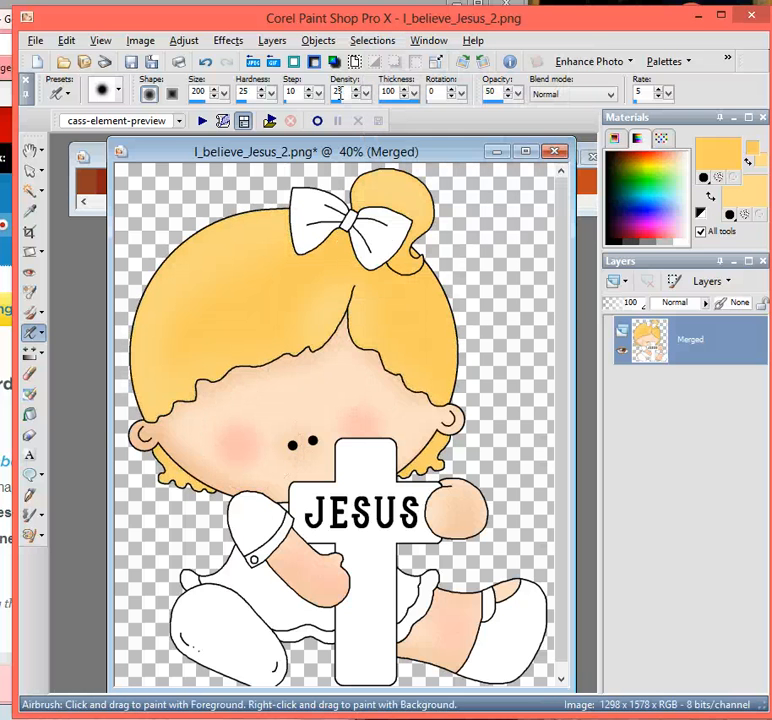